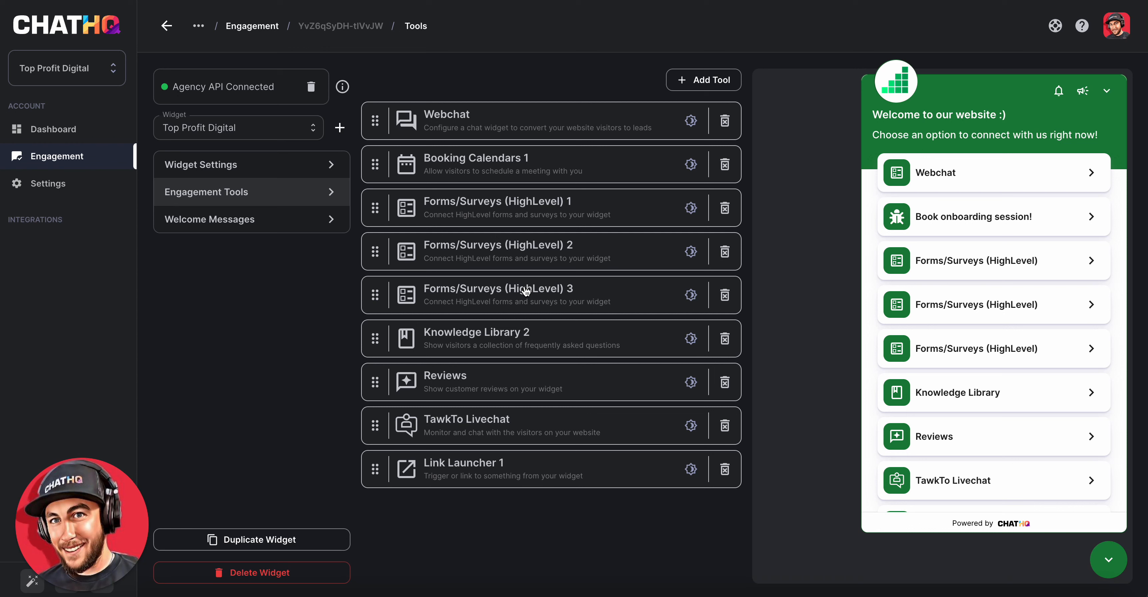
Step: Delete the Forms/Surveys (HighLevel) 3 and Forms/Surveys (HighLevel) 2 tools from the widget
{"action": "left_click", "coordinate": [724, 297]}
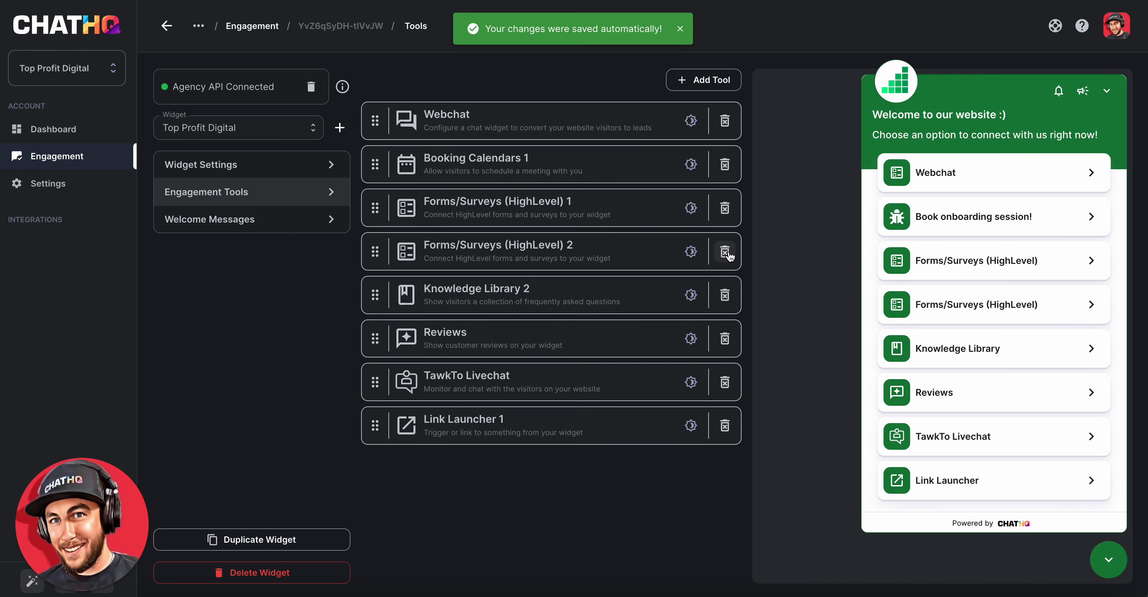
{"action": "left_click", "coordinate": [724, 253]}
{"action": "left_click", "coordinate": [694, 338]}
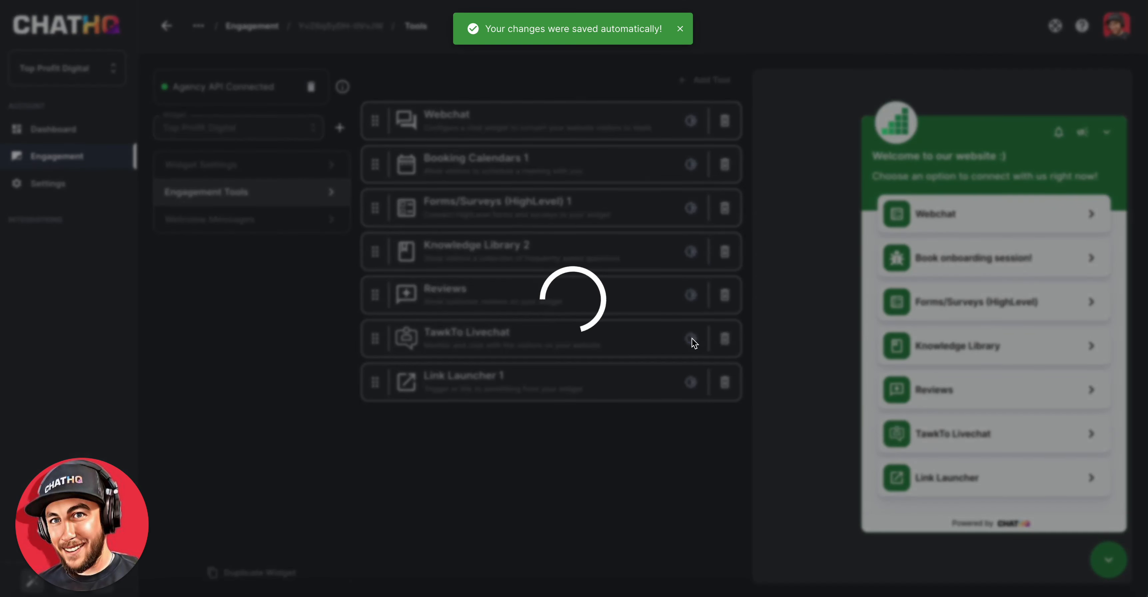
{"action": "left_click", "coordinate": [680, 69]}
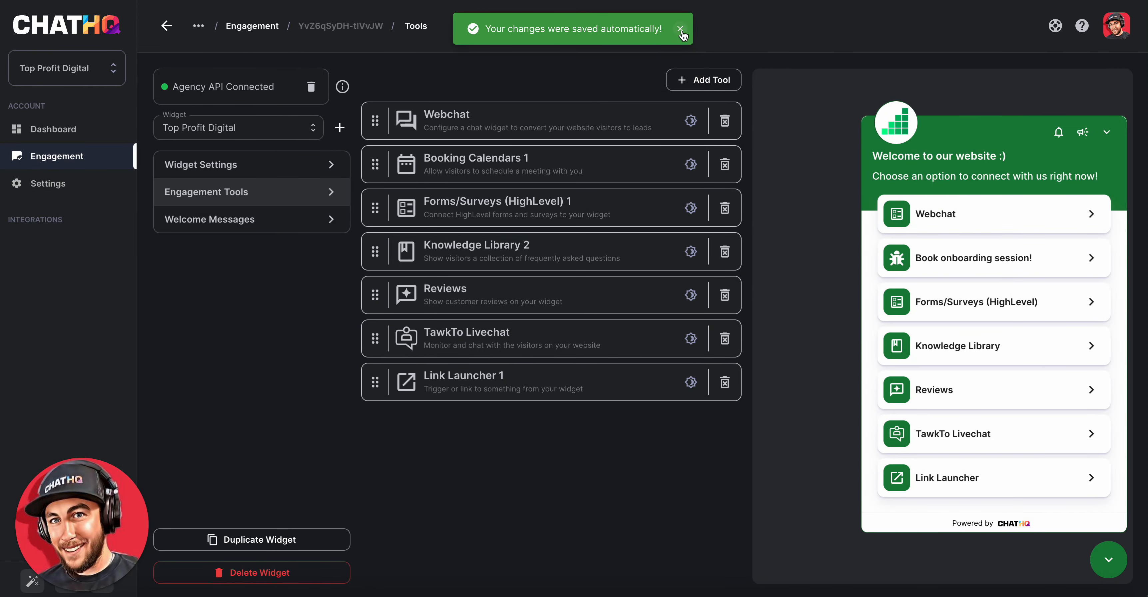
{"action": "left_click", "coordinate": [680, 29]}
Step: Open the remaining Forms/Surveys (HighLevel) tool and replace its title with "Submit support ticket"
{"action": "left_click", "coordinate": [457, 214]}
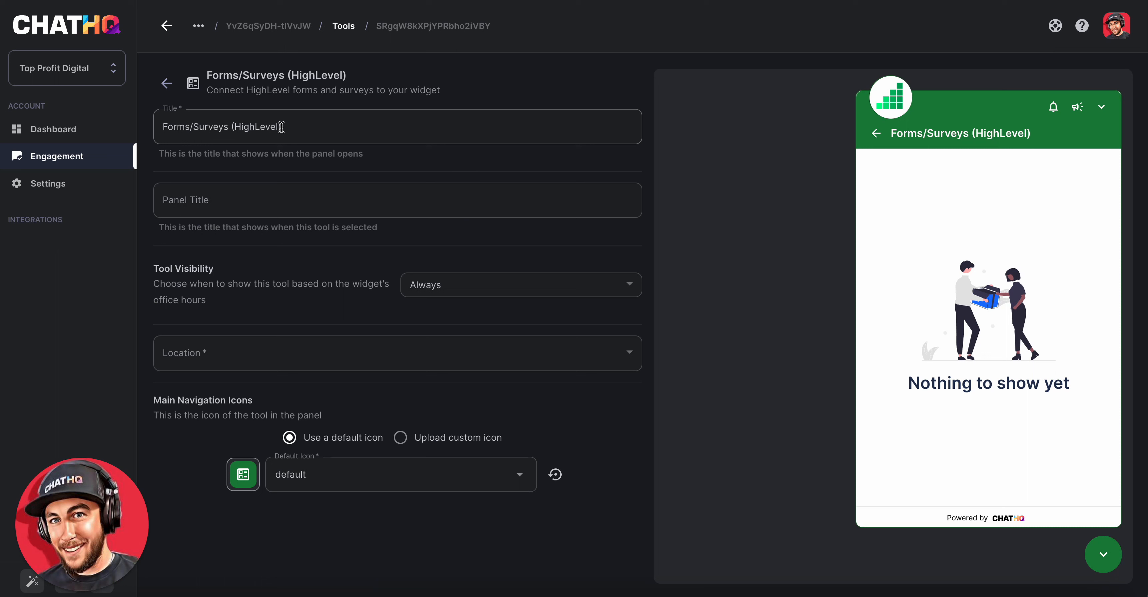
{"action": "left_click_drag", "start_coordinate": [288, 127], "coordinate": [170, 127]}
{"action": "left_click", "coordinate": [251, 206]}
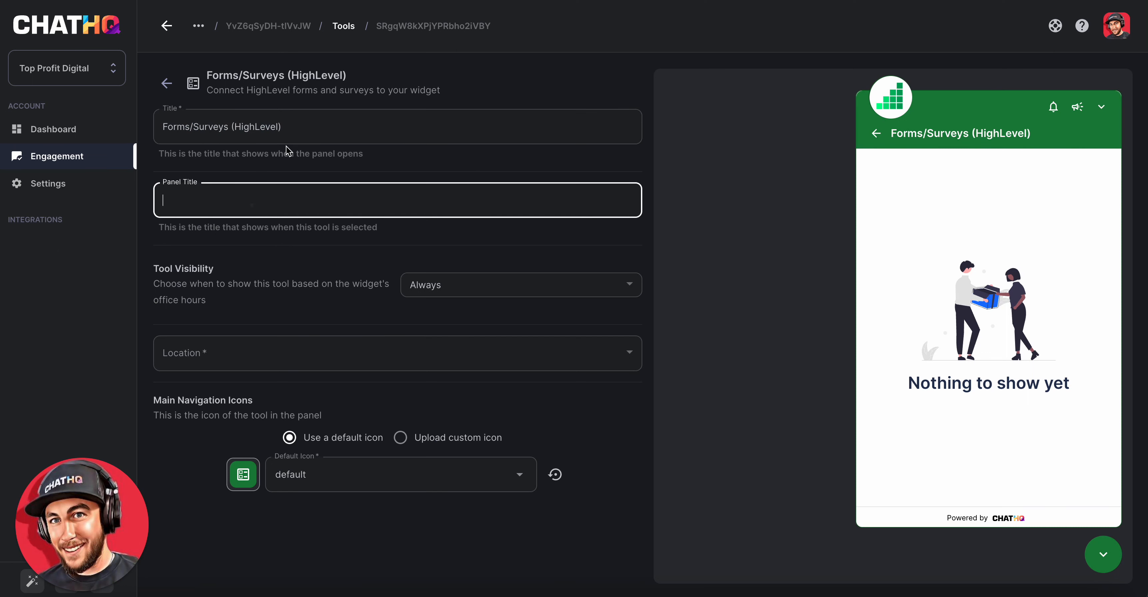
{"action": "left_click_drag", "start_coordinate": [295, 126], "coordinate": [154, 125]}
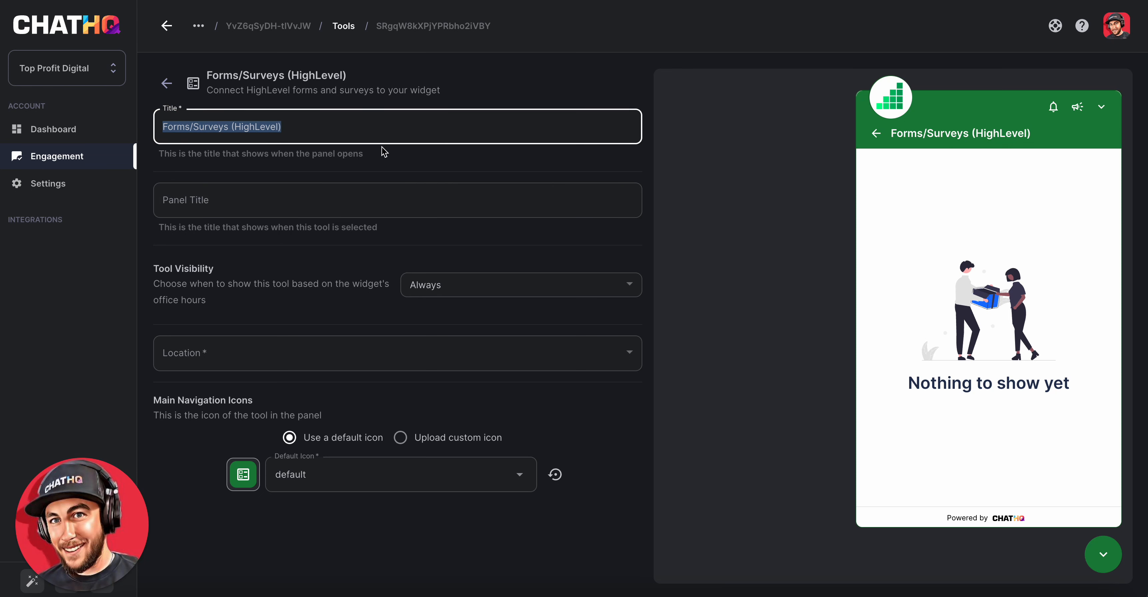
{"action": "key", "text": "BackSpace"}
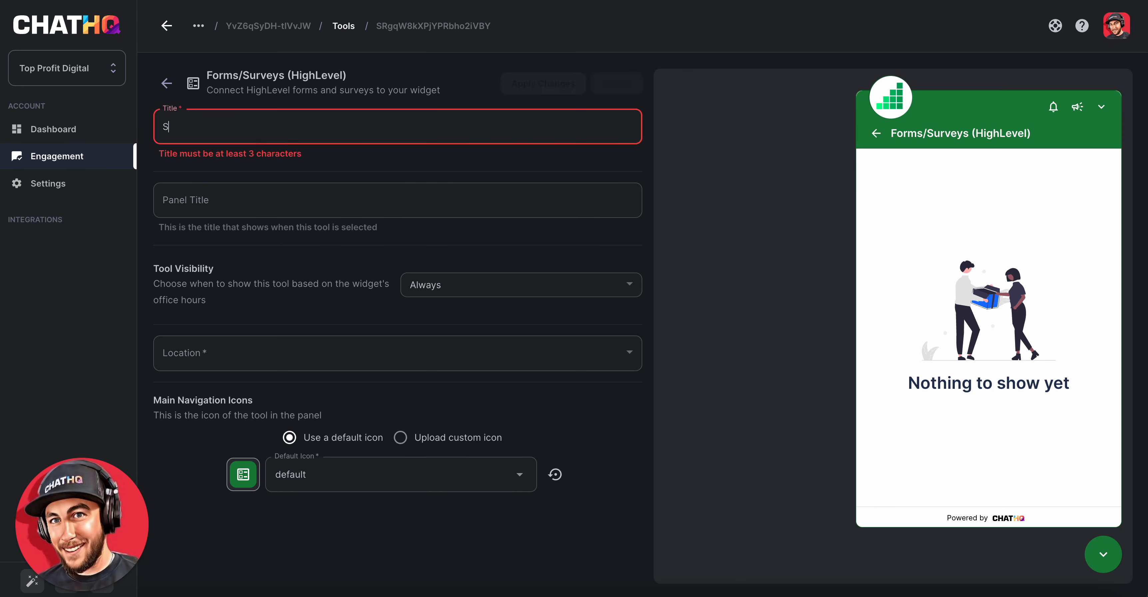
{"action": "type", "text": "Sup"}
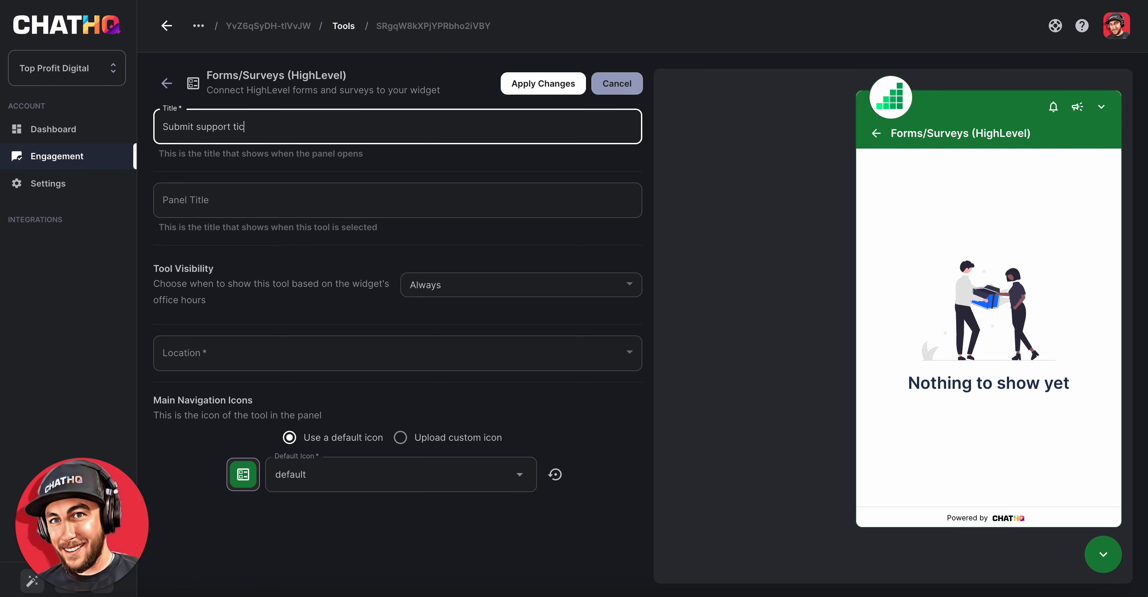
Step: Copy the tool's title "Submit support ticket" into the panel title
{"action": "key", "text": "ctrl+a"}
{"action": "key", "text": "ctrl+c"}
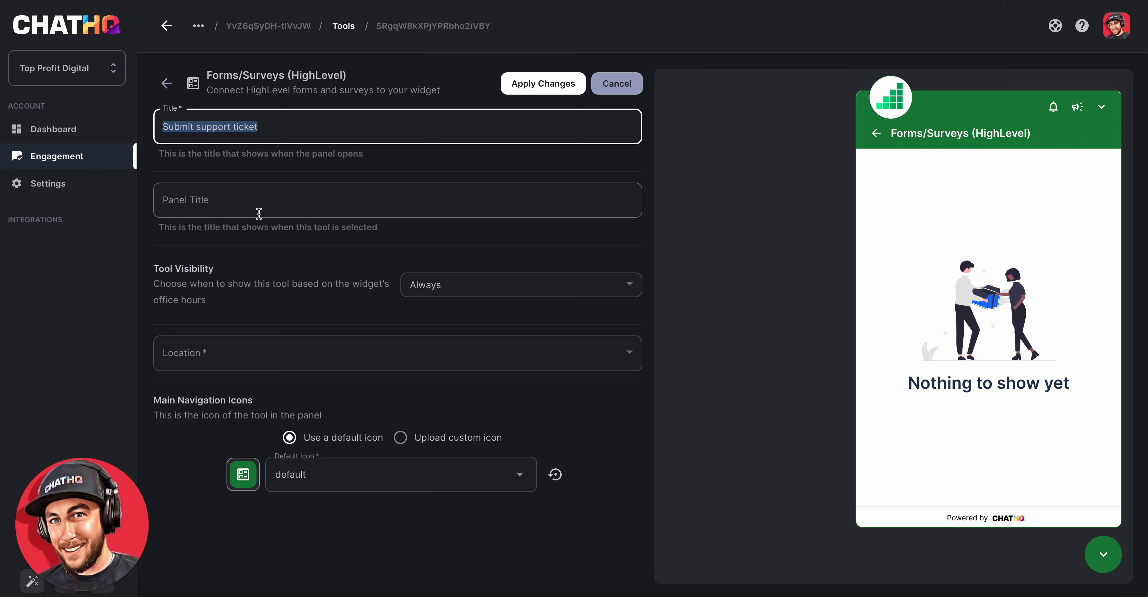
{"action": "left_click", "coordinate": [195, 195]}
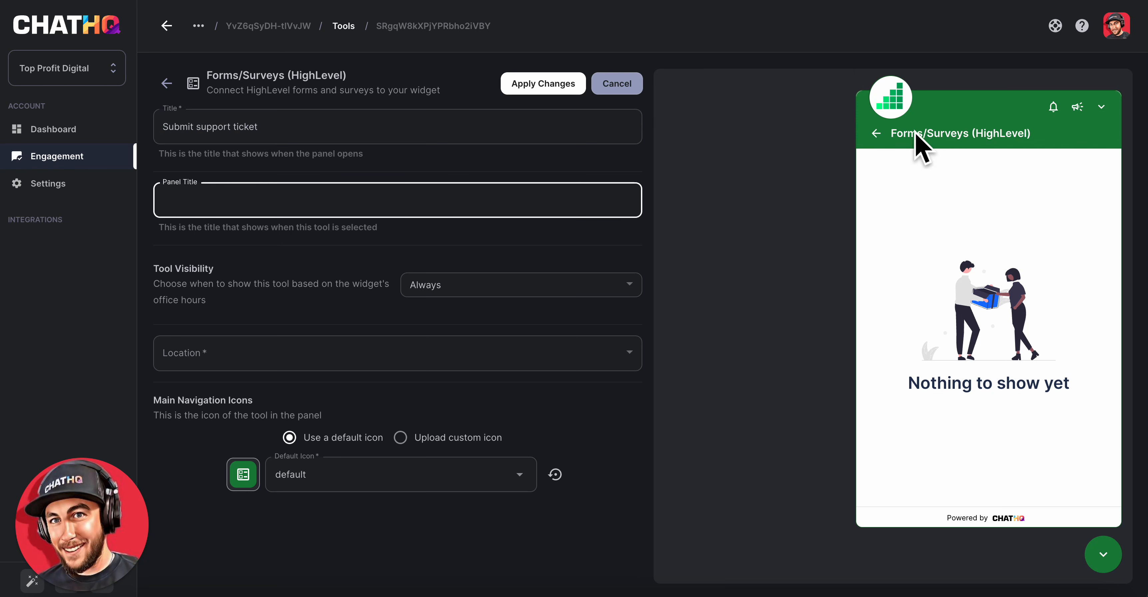
{"action": "key", "text": "ctrl+v"}
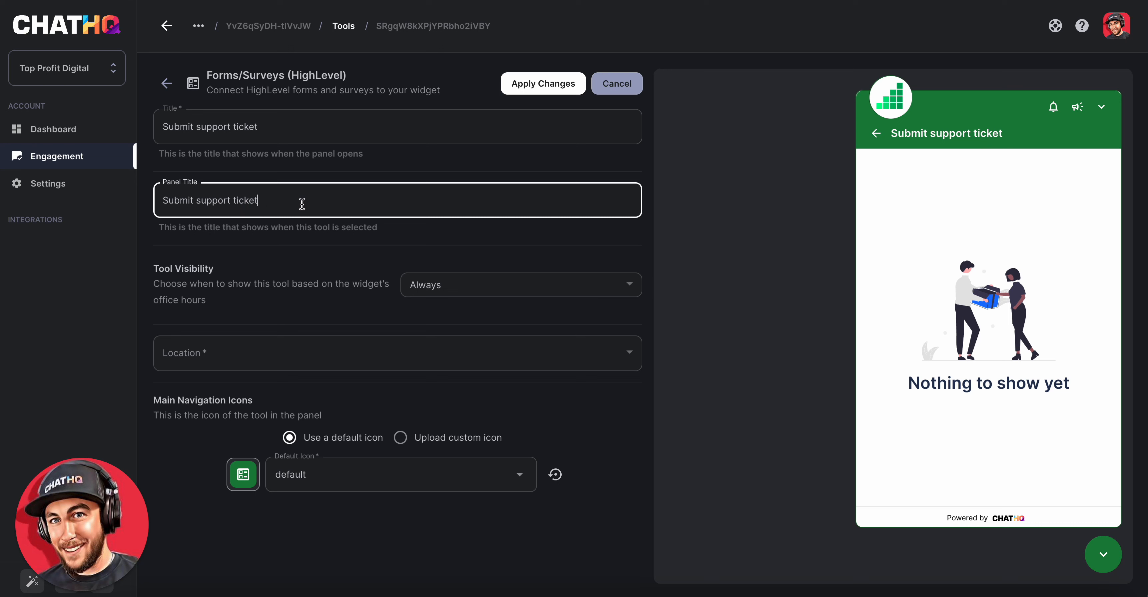
{"action": "type", "text": "555555"}
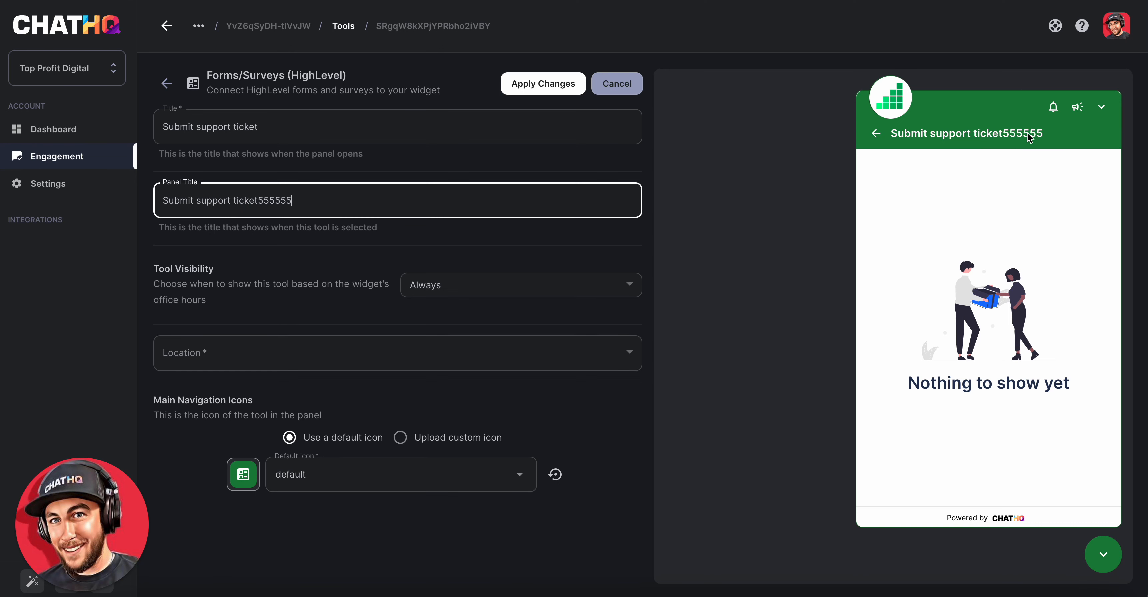
{"action": "key", "text": "BackSpace"}
{"action": "key", "text": "BackSpace"}
{"action": "key", "text": "BackSpace"}
{"action": "key", "text": "BackSpace"}
{"action": "key", "text": "BackSpace"}
{"action": "key", "text": "BackSpace"}
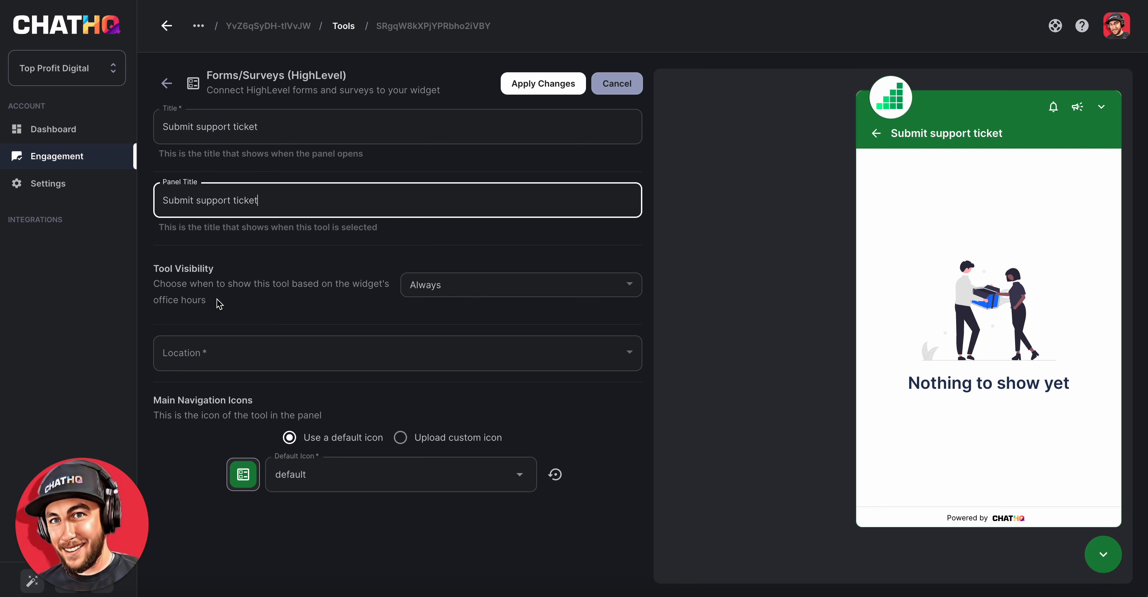
Step: Check the tool visibility options and set the tool's location to ChatHQ
{"action": "left_click", "coordinate": [454, 286]}
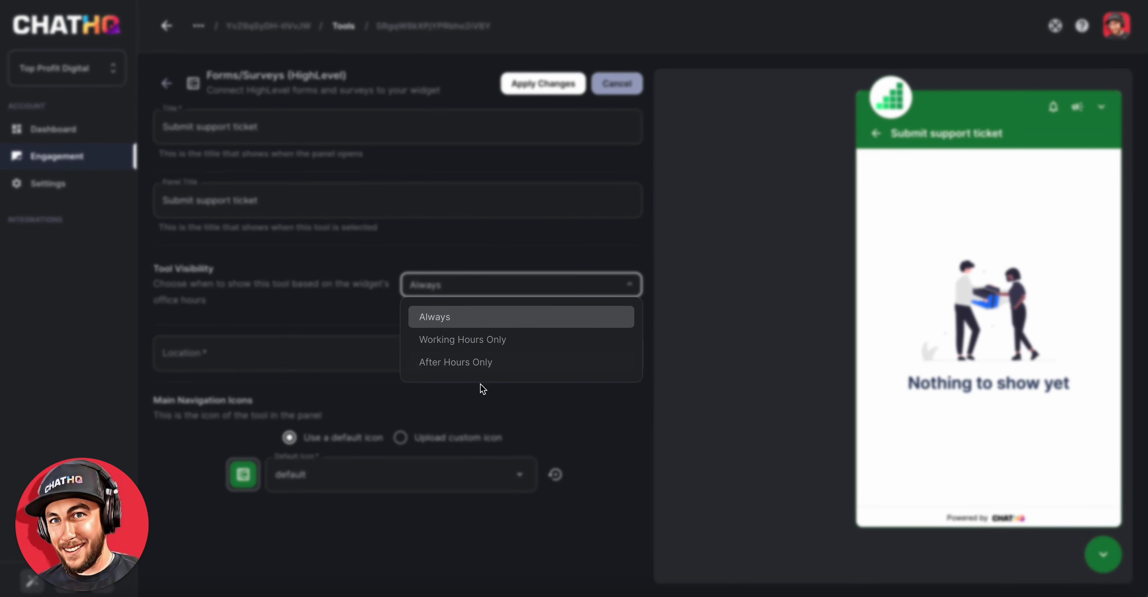
{"action": "left_click", "coordinate": [353, 277]}
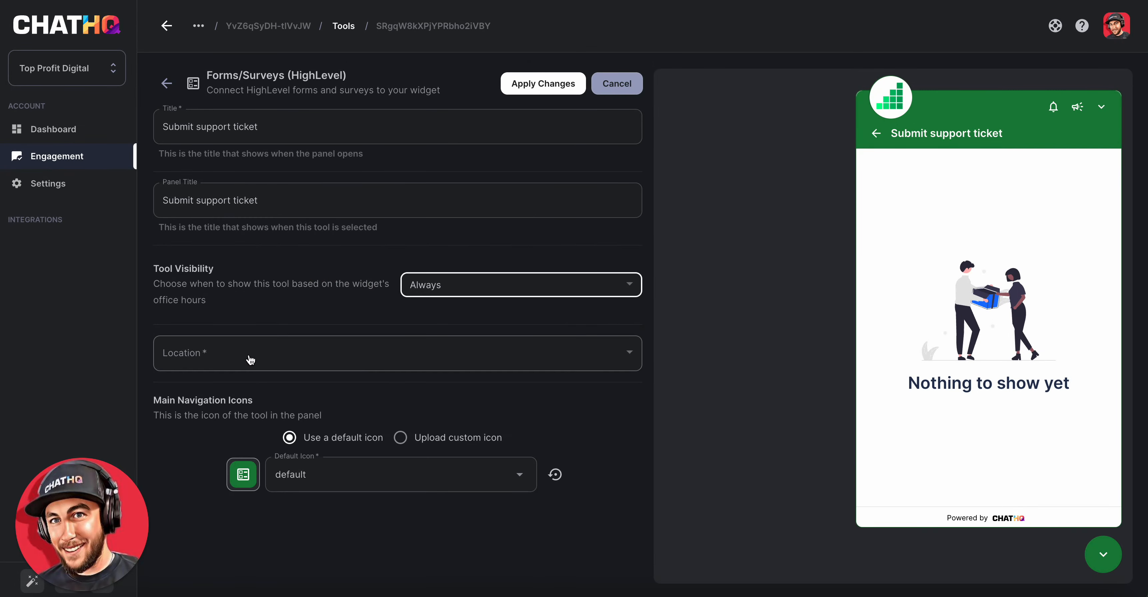
{"action": "left_click", "coordinate": [369, 360]}
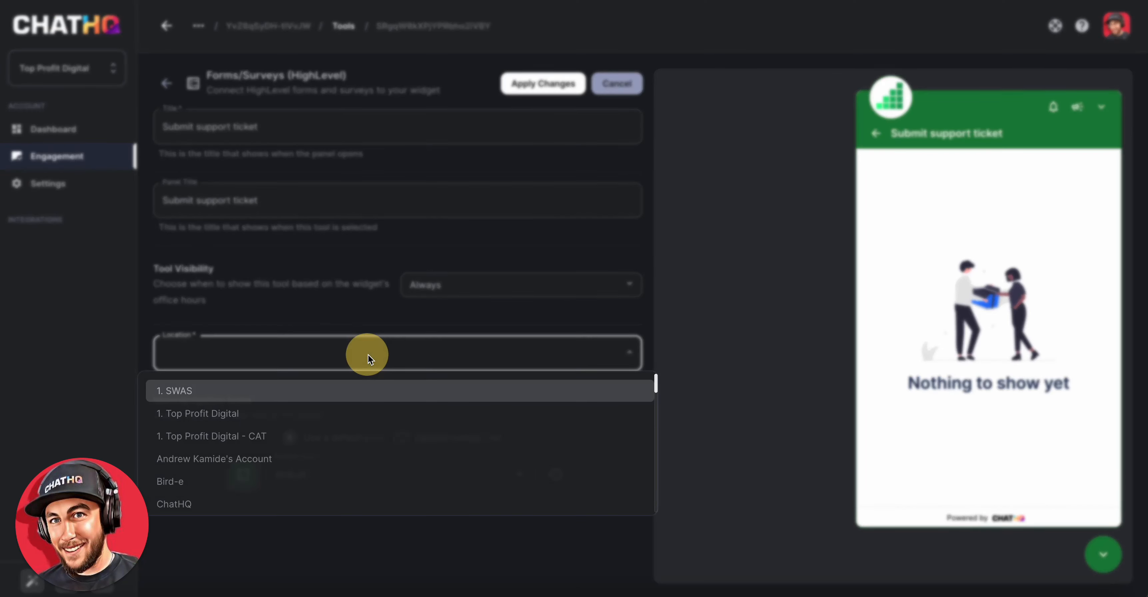
{"action": "scroll", "coordinate": [231, 441], "scroll_direction": "down", "scroll_amount": 2}
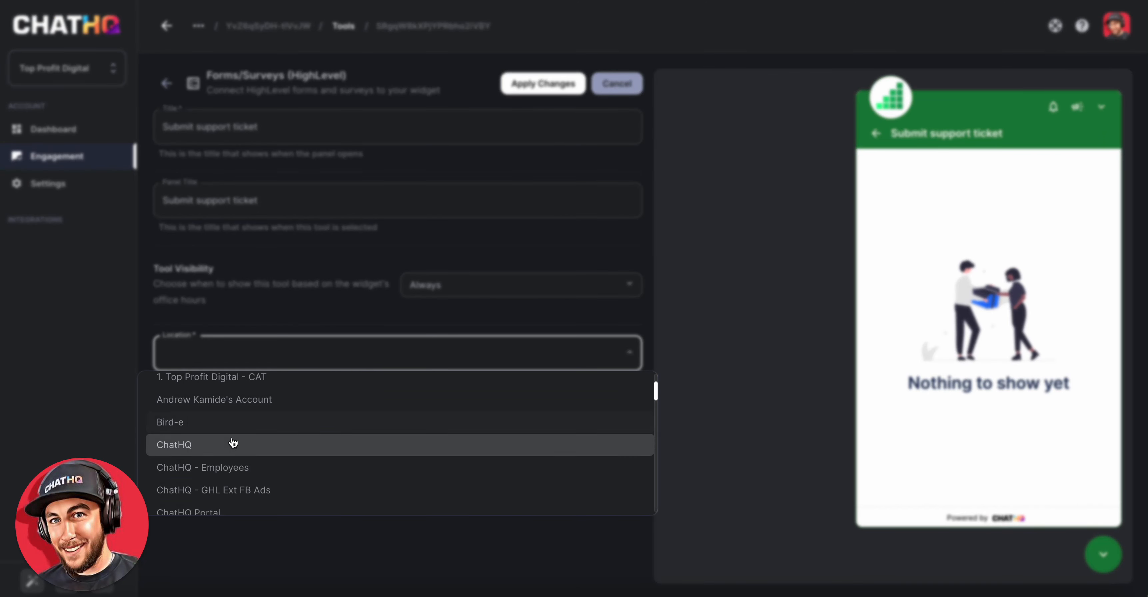
{"action": "left_click", "coordinate": [226, 441]}
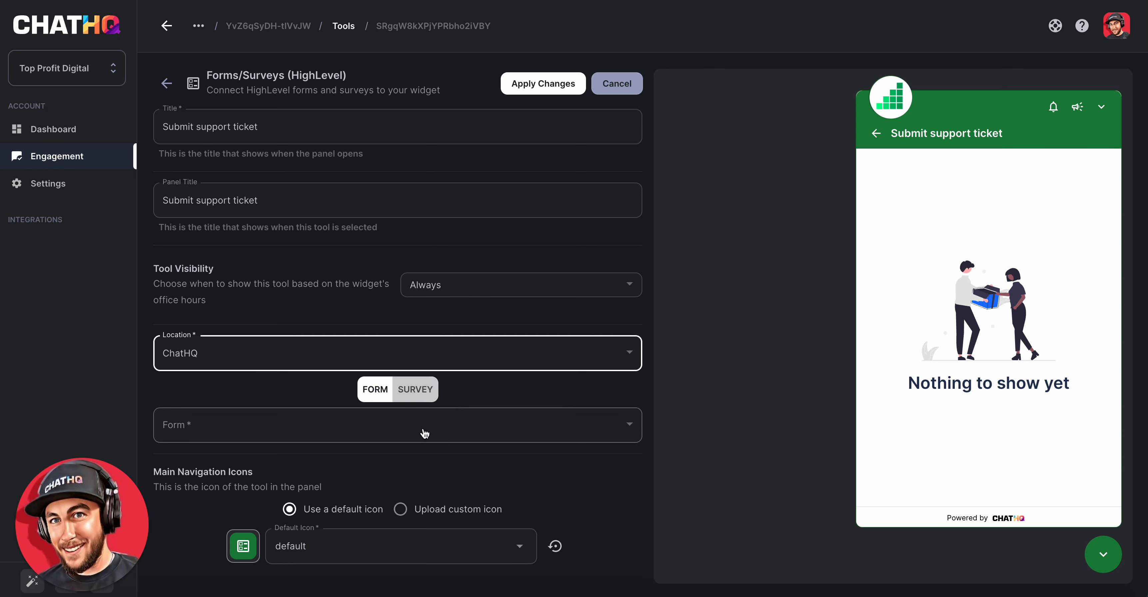
{"action": "left_click", "coordinate": [415, 390]}
{"action": "left_click", "coordinate": [386, 390]}
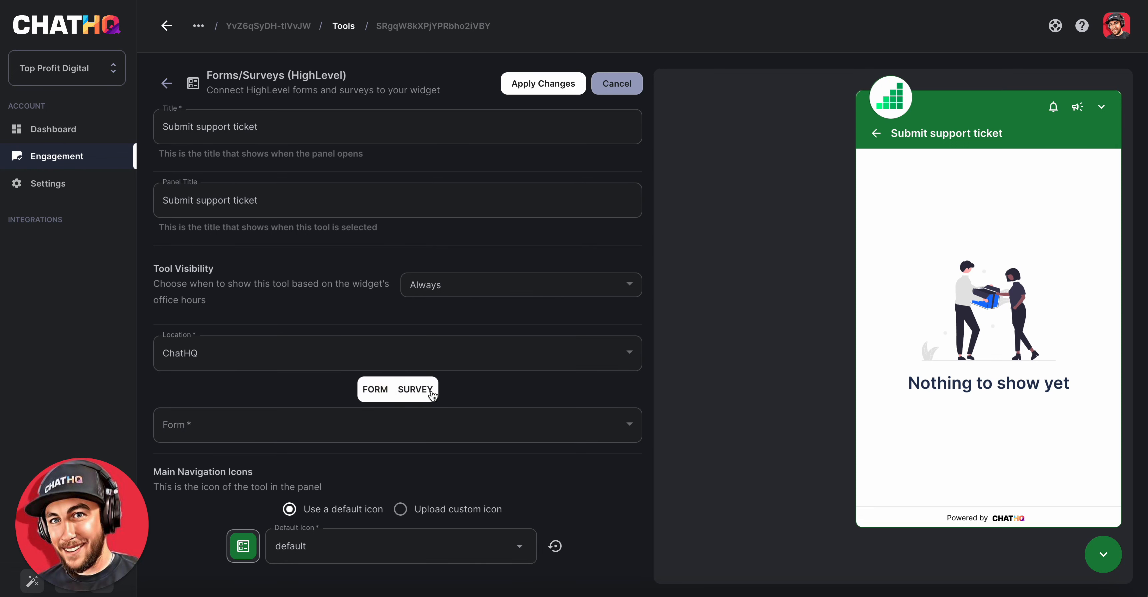
{"action": "left_click", "coordinate": [431, 391]}
{"action": "left_click", "coordinate": [373, 387]}
{"action": "left_click", "coordinate": [416, 389]}
{"action": "left_click", "coordinate": [374, 390]}
{"action": "left_click", "coordinate": [417, 390]}
{"action": "left_click", "coordinate": [373, 388]}
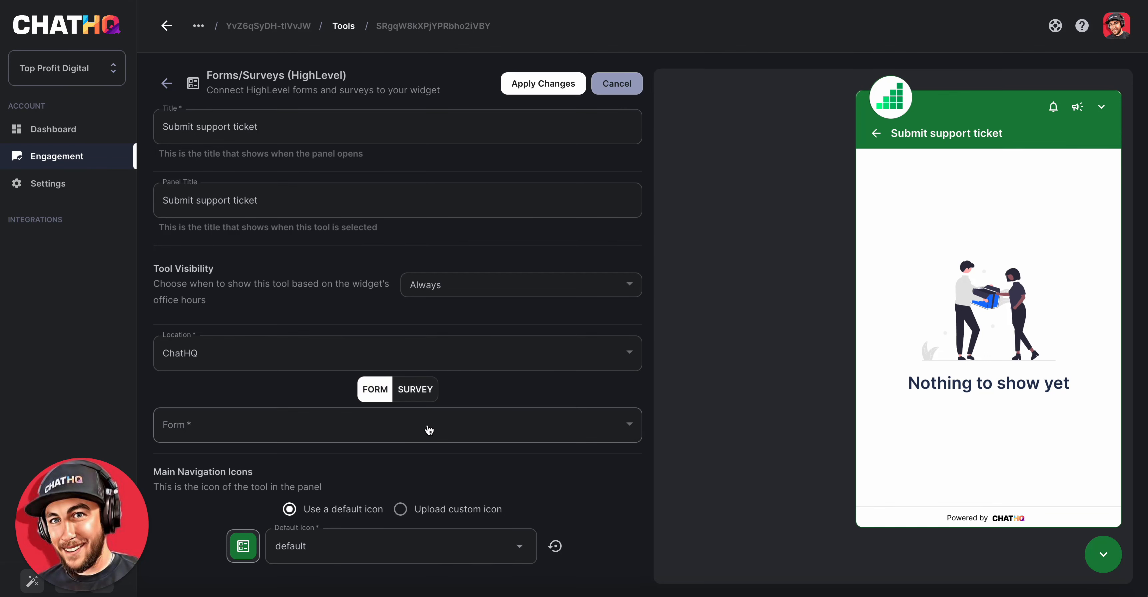
Step: Look through the forms and the surveys available in the ChatHQ location
{"action": "left_click", "coordinate": [425, 426]}
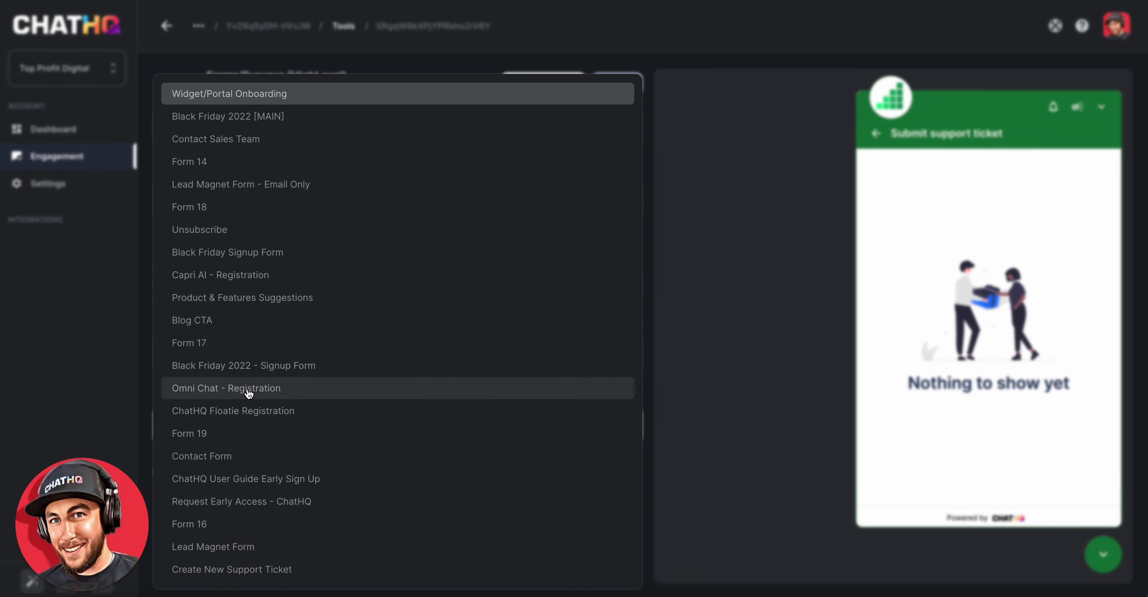
{"action": "left_click", "coordinate": [694, 291]}
{"action": "left_click", "coordinate": [417, 389]}
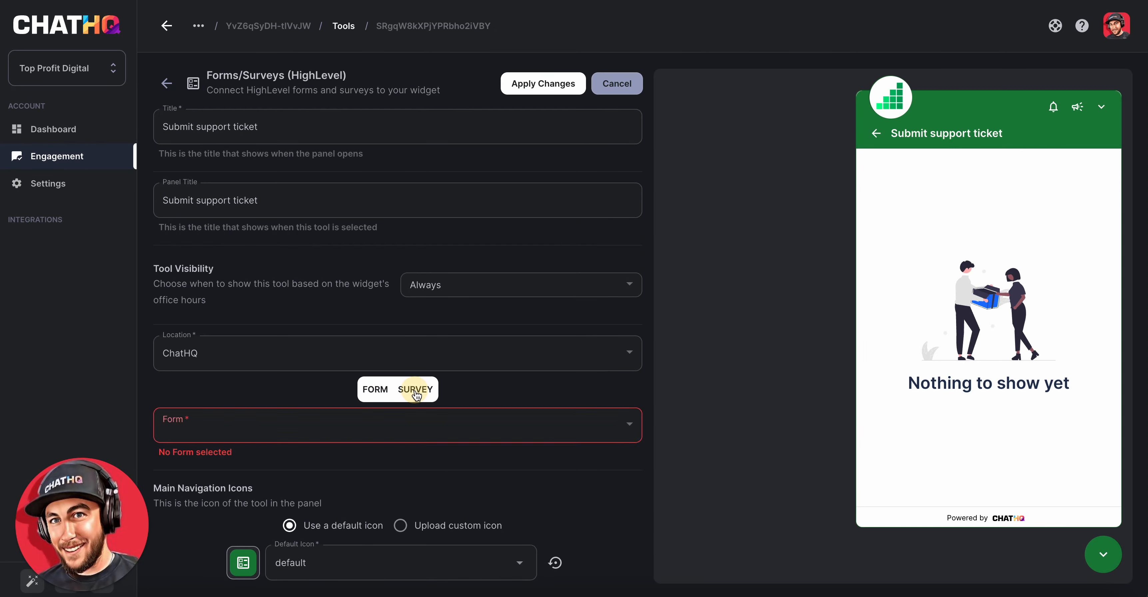
{"action": "left_click", "coordinate": [383, 423]}
{"action": "scroll", "coordinate": [312, 292], "scroll_direction": "down", "scroll_amount": 7}
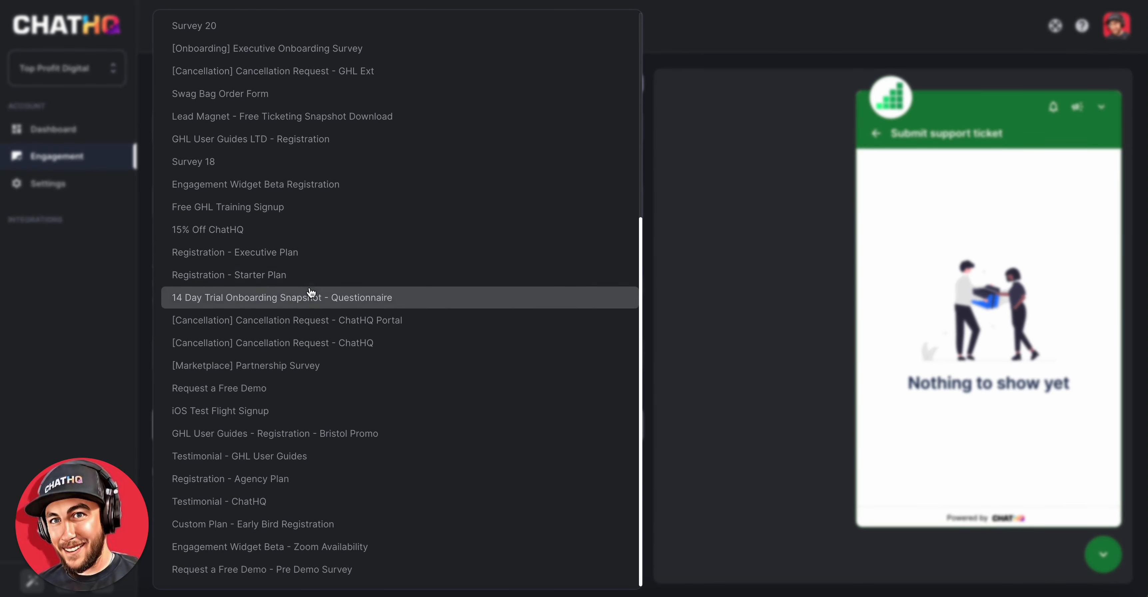
{"action": "scroll", "coordinate": [308, 289], "scroll_direction": "up", "scroll_amount": 7}
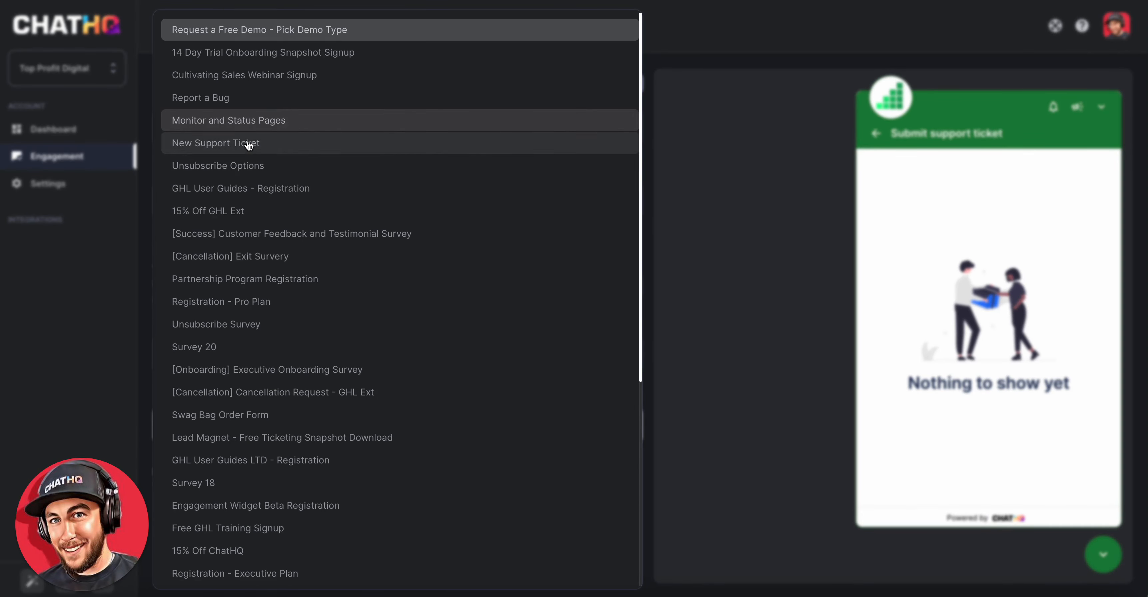
{"action": "left_click", "coordinate": [688, 308]}
Step: Select the Create New Support Ticket form as the tool's content and review it in the widget preview
{"action": "left_click", "coordinate": [381, 387]}
{"action": "left_click", "coordinate": [343, 428]}
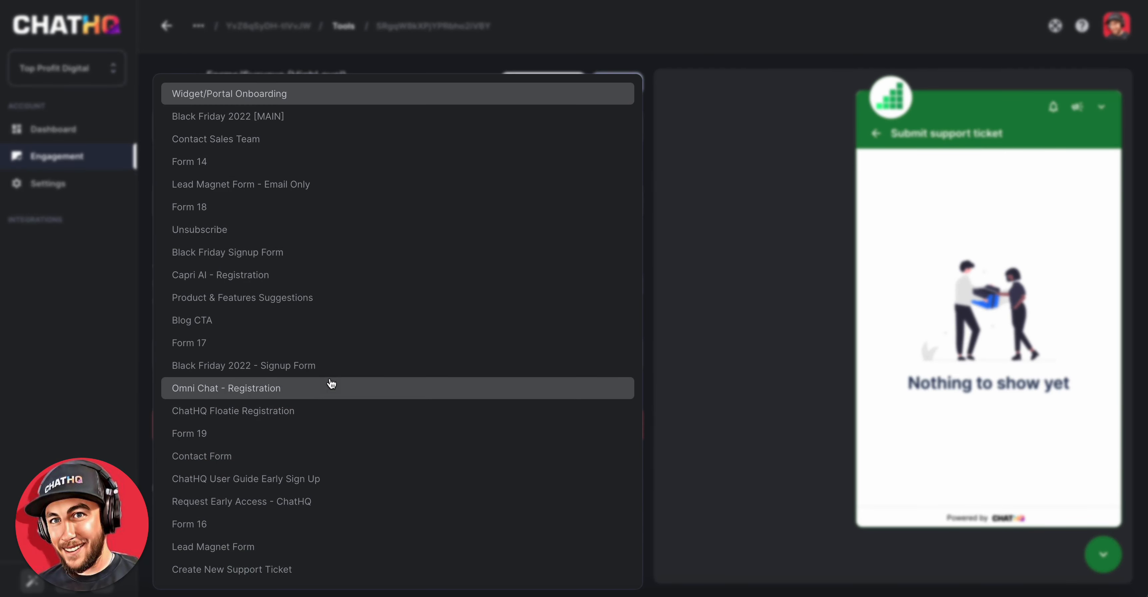
{"action": "left_click", "coordinate": [313, 569]}
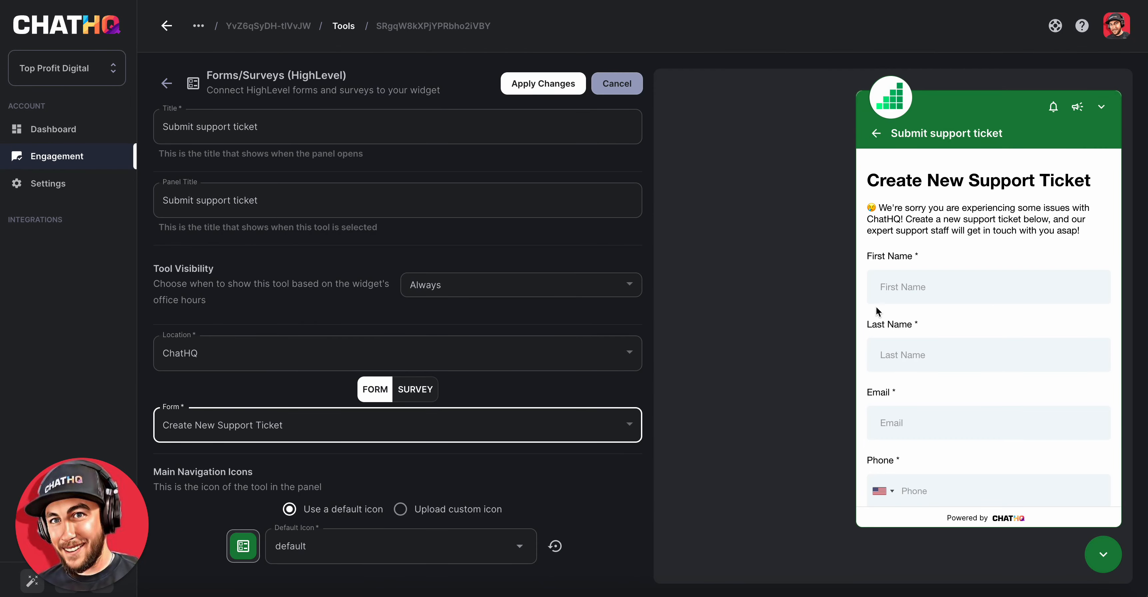
{"action": "scroll", "coordinate": [959, 262], "scroll_direction": "down", "scroll_amount": 10}
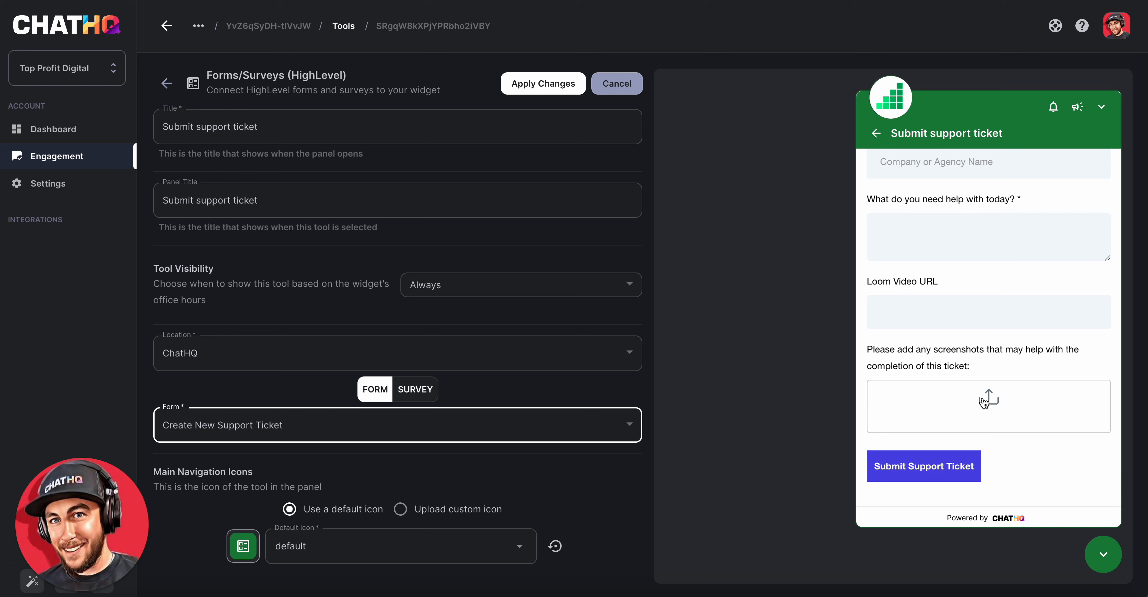
{"action": "scroll", "coordinate": [984, 401], "scroll_direction": "up", "scroll_amount": 10}
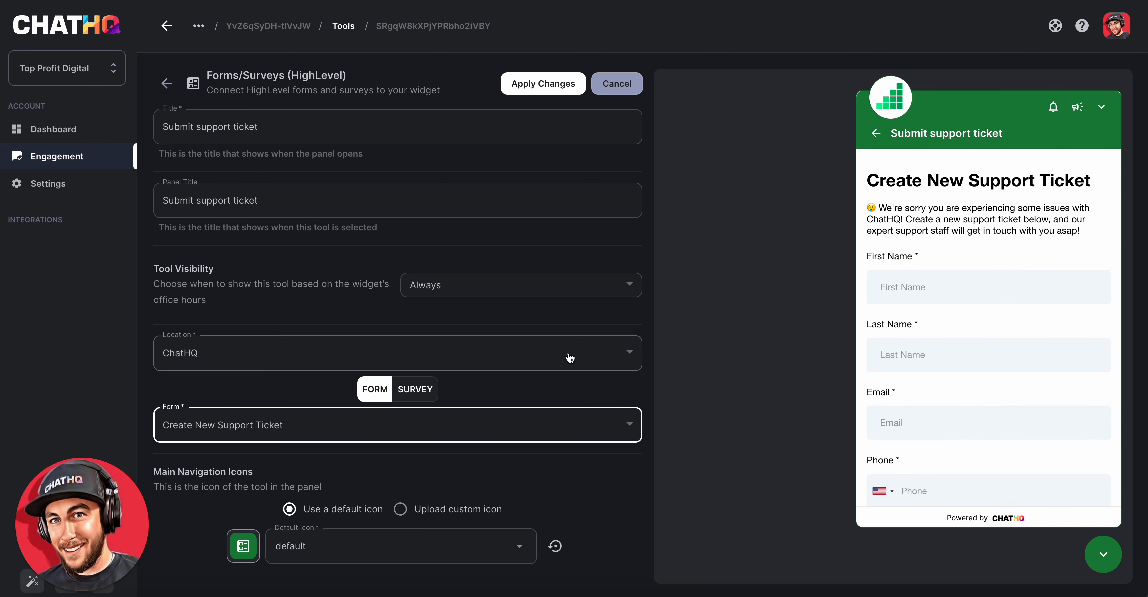
{"action": "scroll", "coordinate": [964, 300], "scroll_direction": "down", "scroll_amount": 10}
{"action": "scroll", "coordinate": [1008, 346], "scroll_direction": "up", "scroll_amount": 10}
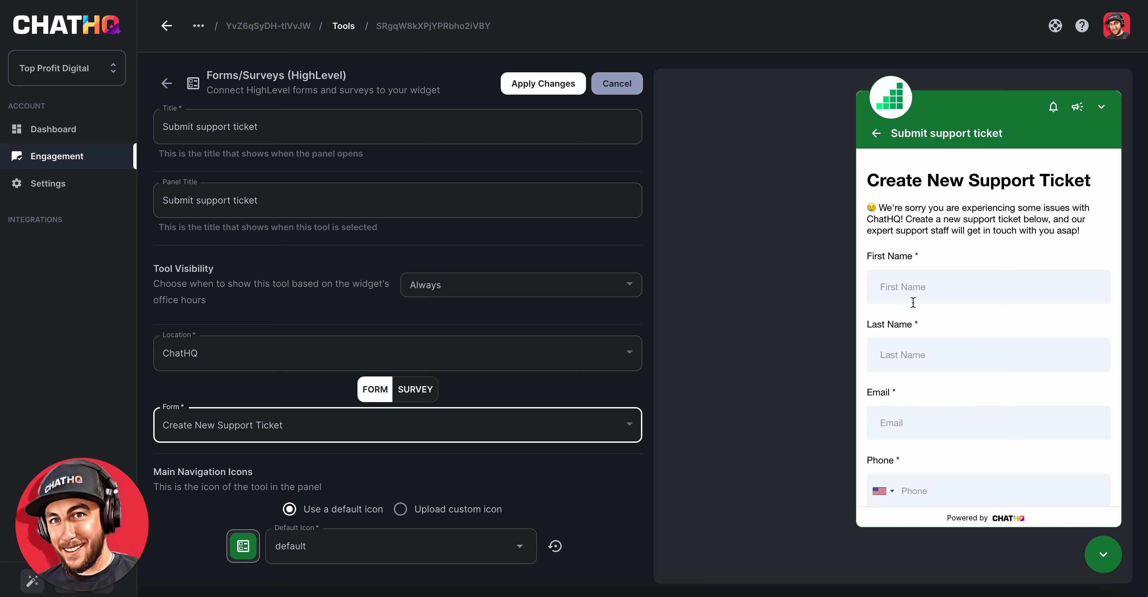
{"action": "scroll", "coordinate": [912, 302], "scroll_direction": "down", "scroll_amount": 5}
{"action": "scroll", "coordinate": [909, 339], "scroll_direction": "up", "scroll_amount": 5}
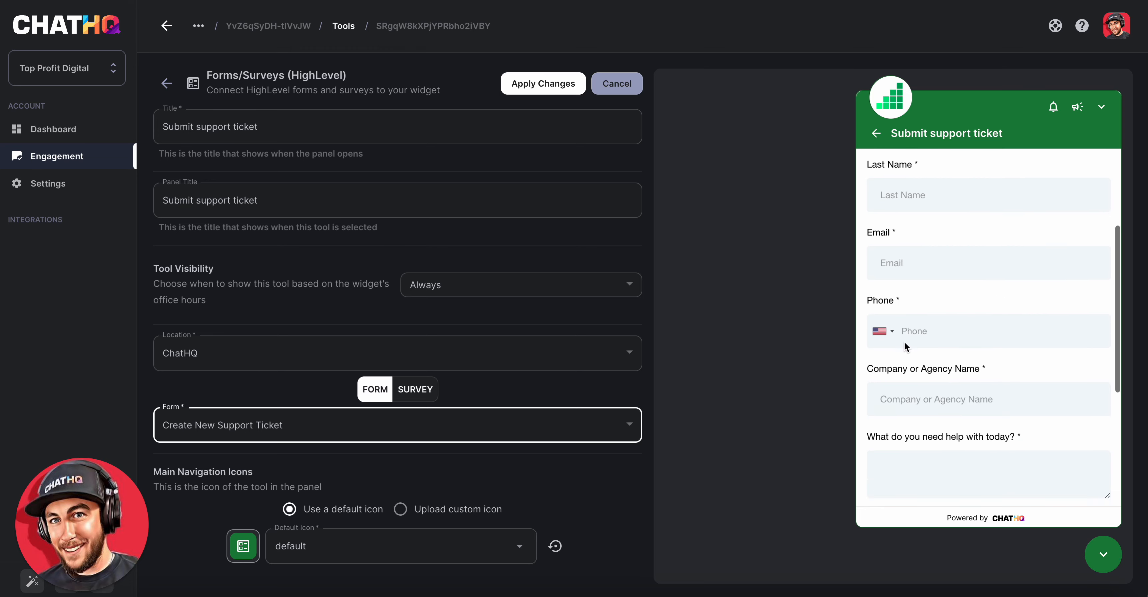
Step: Try the New Support Ticket survey in the widget preview and return to the form option
{"action": "left_click", "coordinate": [417, 391]}
{"action": "left_click", "coordinate": [413, 423]}
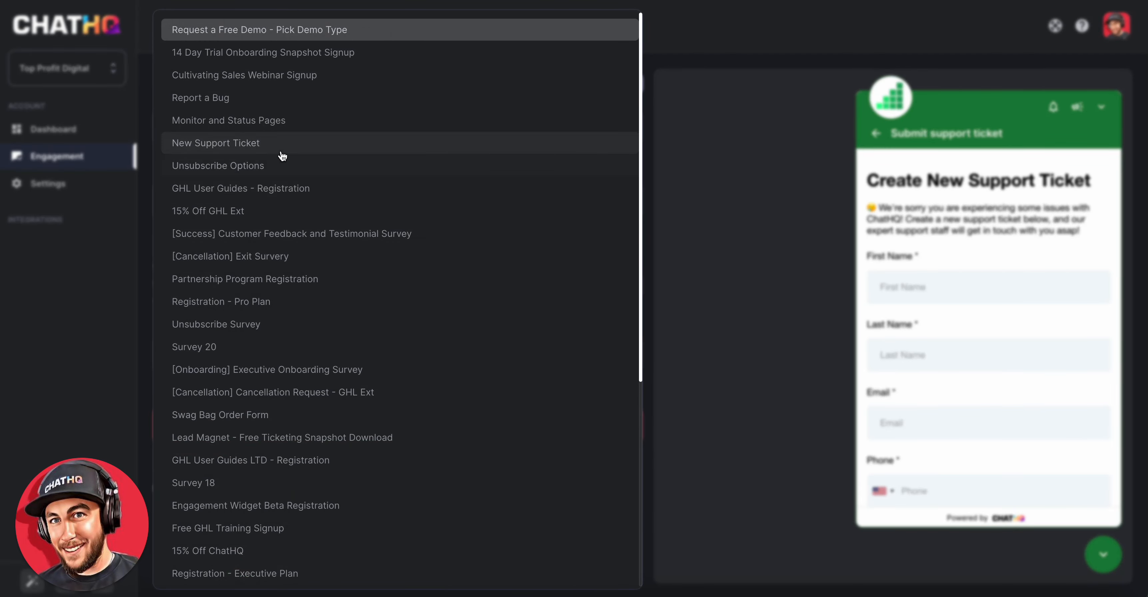
{"action": "left_click", "coordinate": [255, 146]}
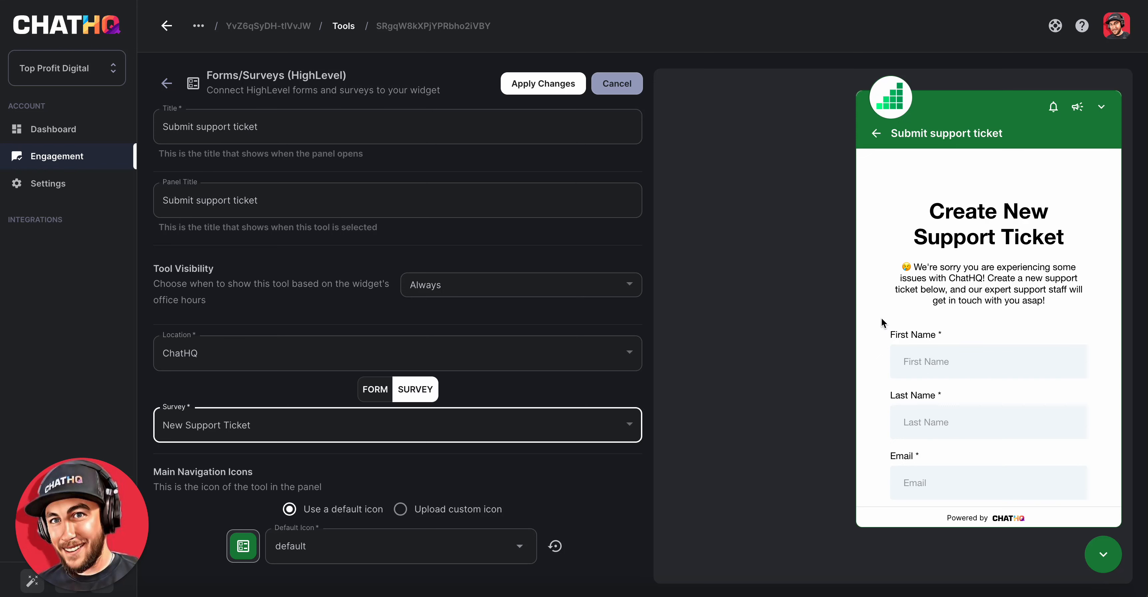
{"action": "scroll", "coordinate": [974, 295], "scroll_direction": "down", "scroll_amount": 5}
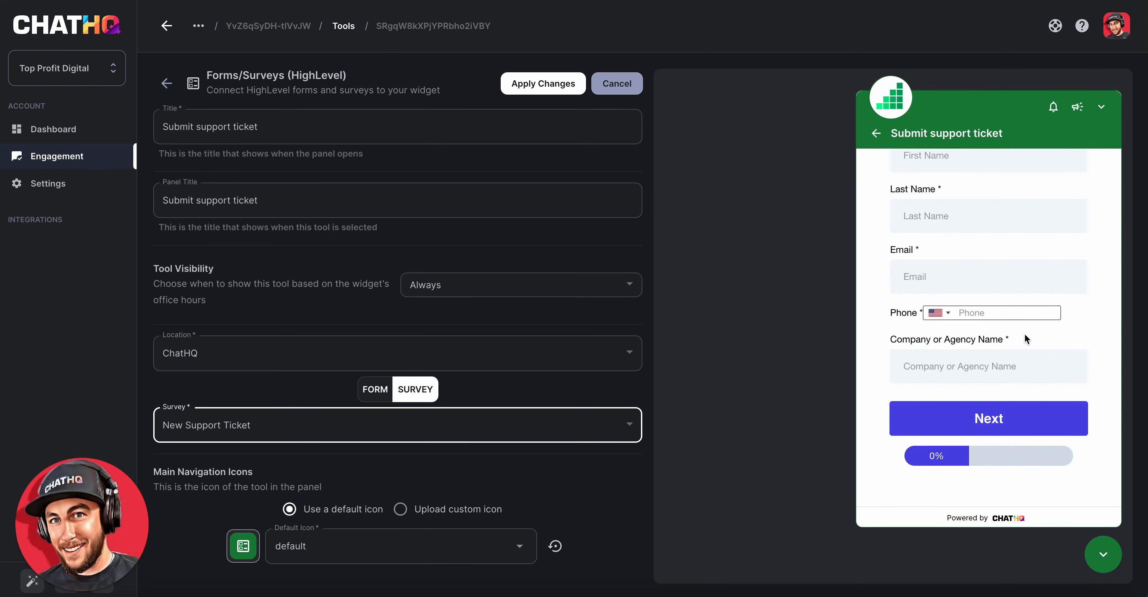
{"action": "scroll", "coordinate": [976, 292], "scroll_direction": "up", "scroll_amount": 5}
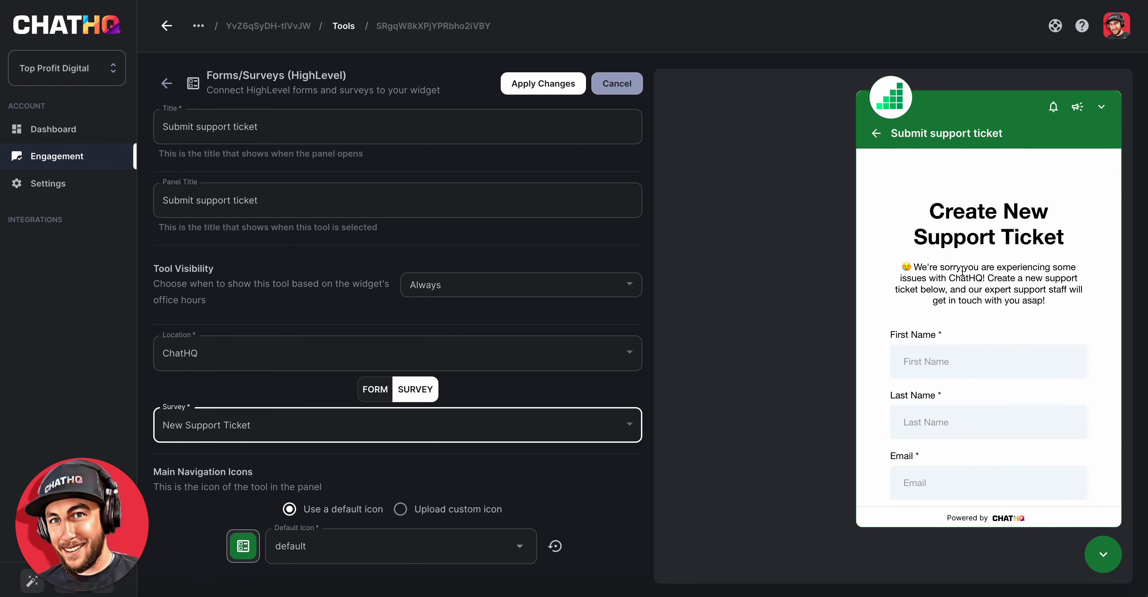
{"action": "scroll", "coordinate": [963, 271], "scroll_direction": "down", "scroll_amount": 5}
{"action": "scroll", "coordinate": [1020, 399], "scroll_direction": "up", "scroll_amount": 5}
{"action": "left_click", "coordinate": [375, 389]}
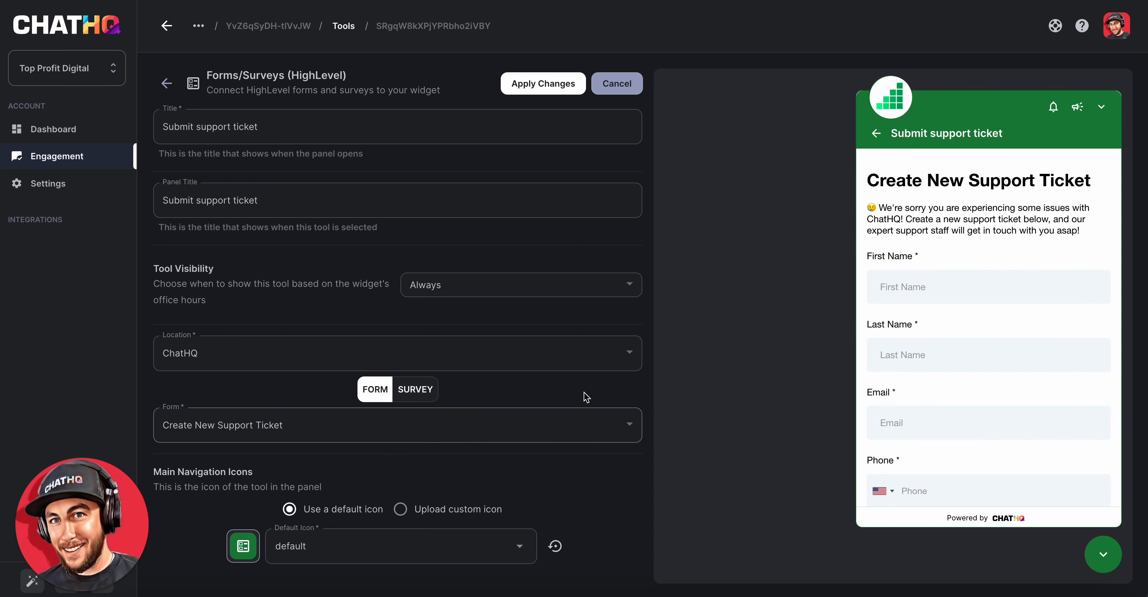
Step: Review the fields of the Create New Support Ticket form in the widget preview
{"action": "scroll", "coordinate": [977, 293], "scroll_direction": "down", "scroll_amount": 8}
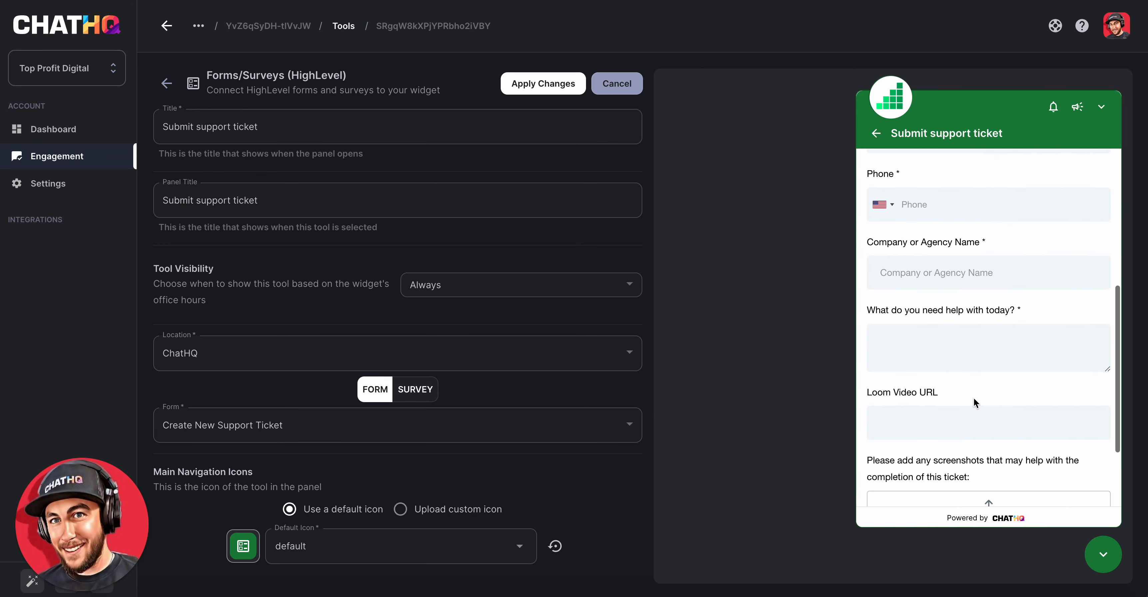
{"action": "scroll", "coordinate": [976, 402], "scroll_direction": "up", "scroll_amount": 6}
{"action": "scroll", "coordinate": [974, 403], "scroll_direction": "up", "scroll_amount": 2}
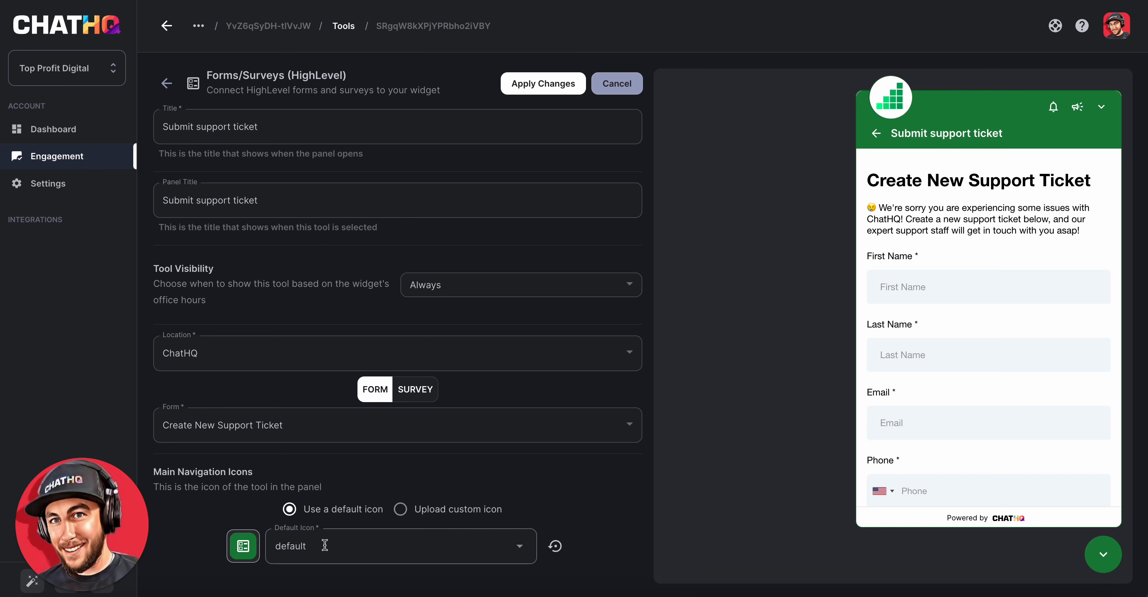
Step: Apply the changes to the Forms/Surveys (HighLevel) tool and return to the engagement tools list
{"action": "left_click", "coordinate": [541, 85]}
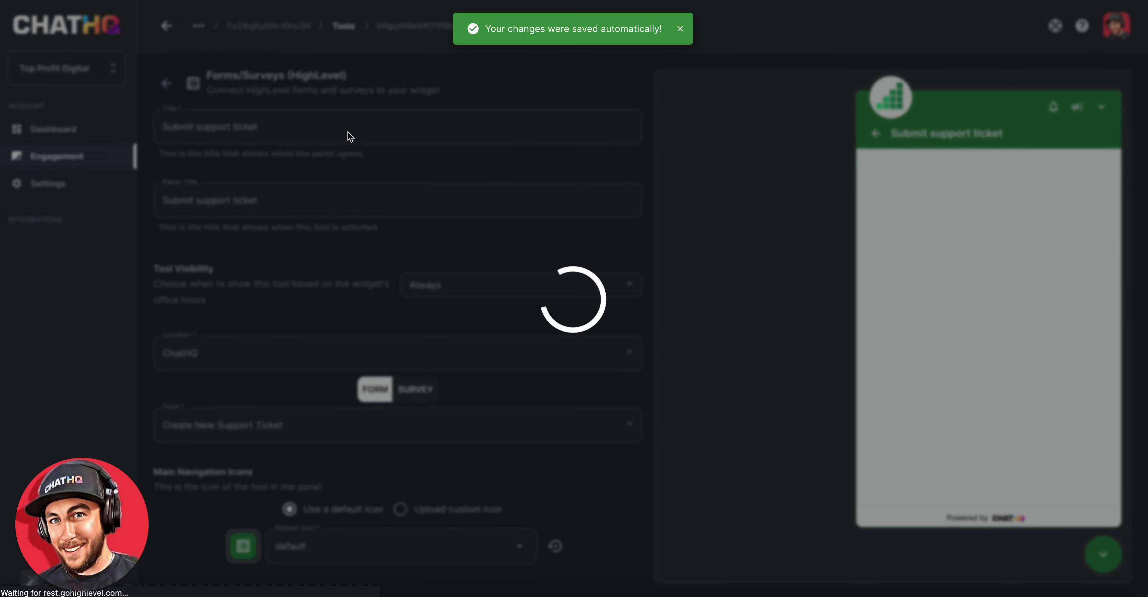
{"action": "left_click", "coordinate": [679, 69]}
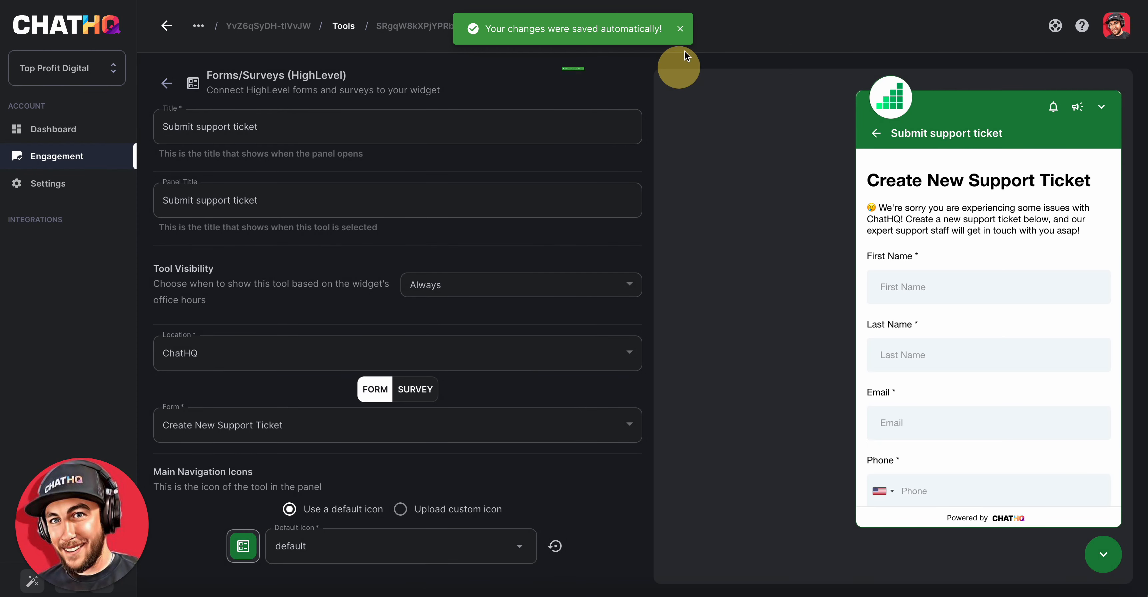
{"action": "left_click", "coordinate": [166, 83]}
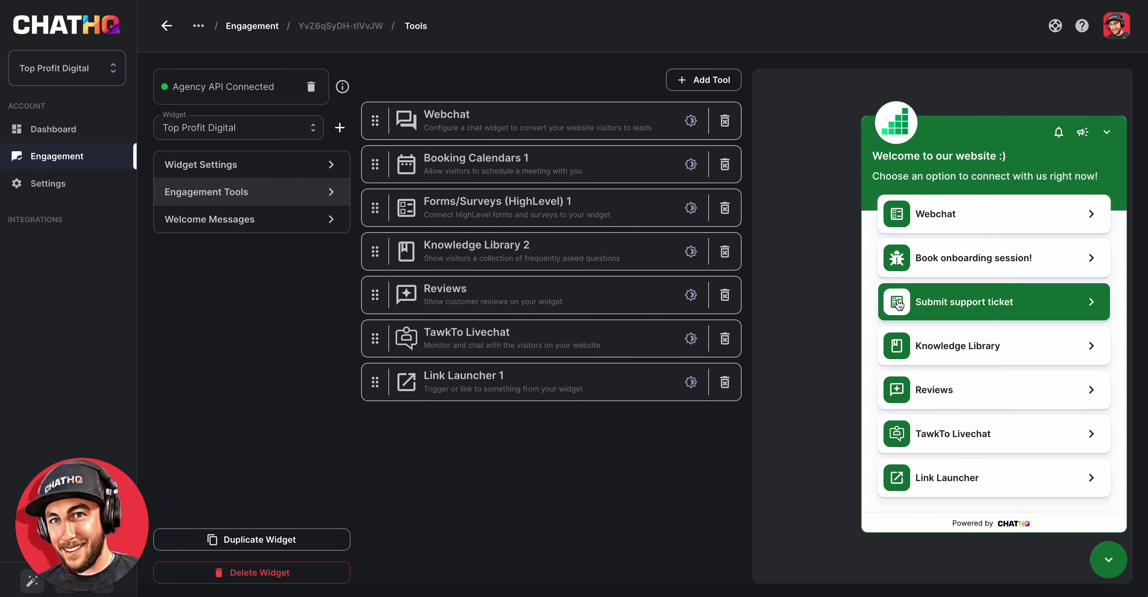
Step: Reopen the Forms/Surveys (HighLevel) tool and search its default navigation icons for "supp" and "help"
{"action": "left_click", "coordinate": [519, 210]}
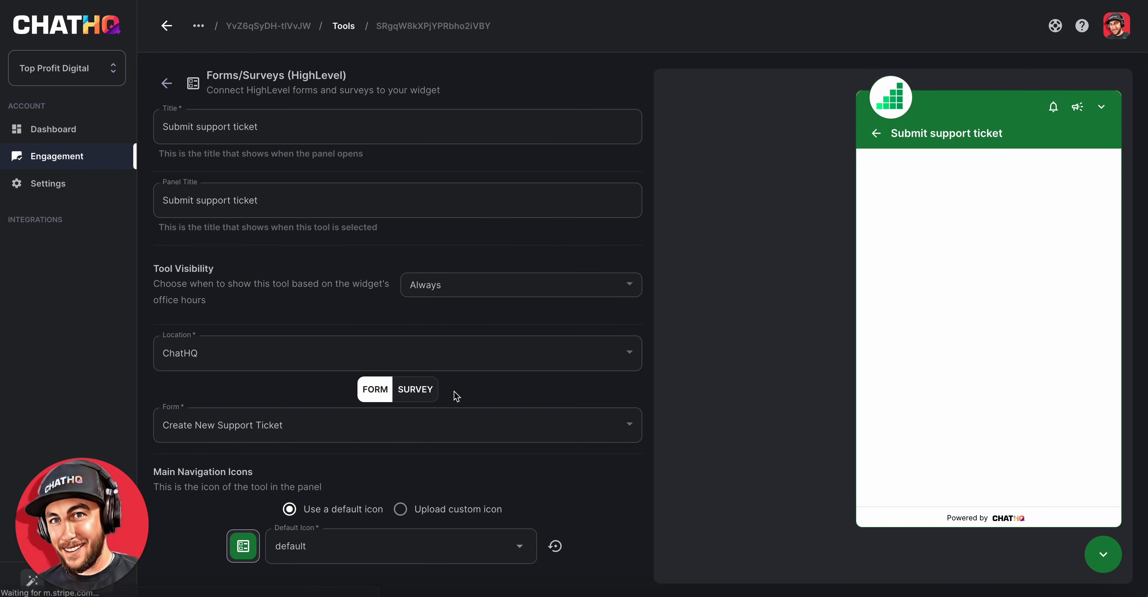
{"action": "left_click", "coordinate": [312, 549]}
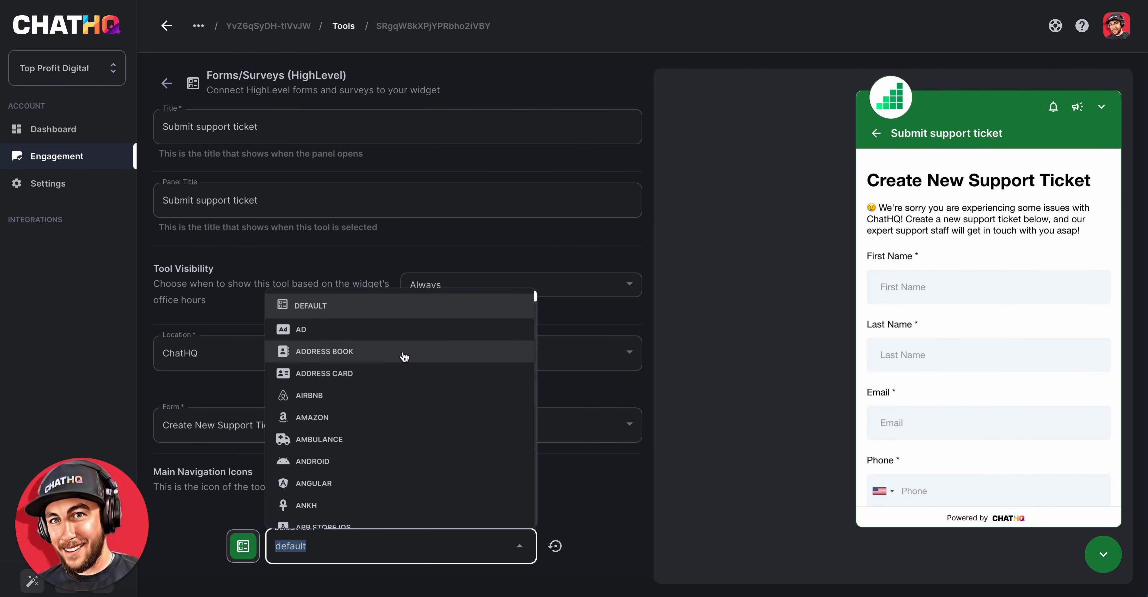
{"action": "type", "text": "supp"}
{"action": "key", "text": "BackSpace"}
{"action": "key", "text": "BackSpace"}
{"action": "key", "text": "BackSpace"}
{"action": "key", "text": "BackSpace"}
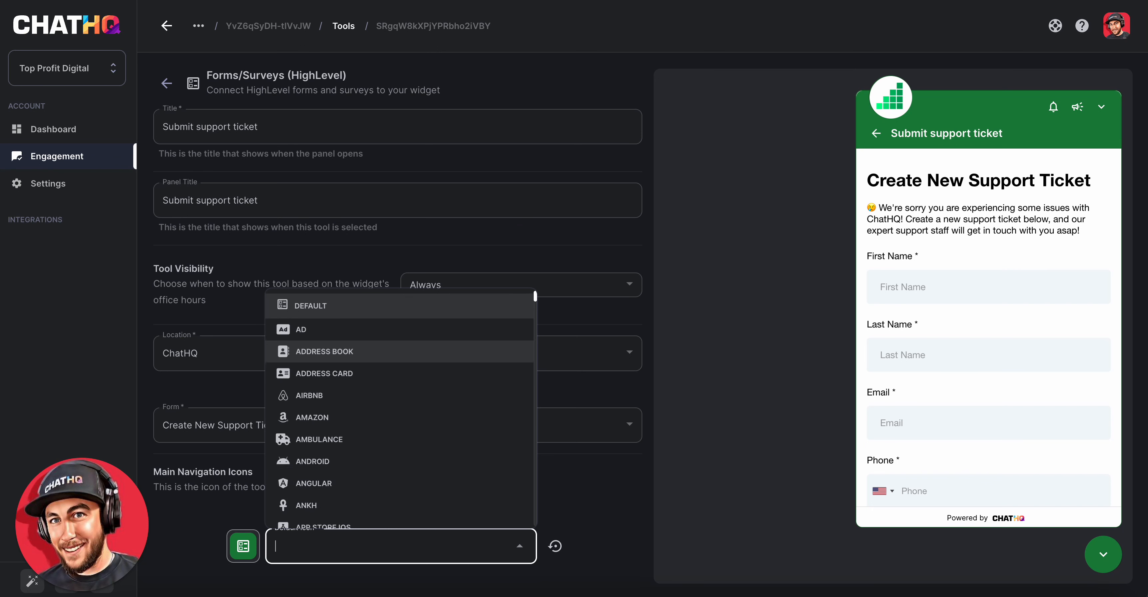
{"action": "type", "text": "help"}
{"action": "key", "text": "BackSpace"}
{"action": "key", "text": "BackSpace"}
{"action": "key", "text": "BackSpace"}
{"action": "key", "text": "BackSpace"}
Step: Set the tool's default navigation icon to ticket, apply the changes and go back to the engagement tools list
{"action": "type", "text": "tick"}
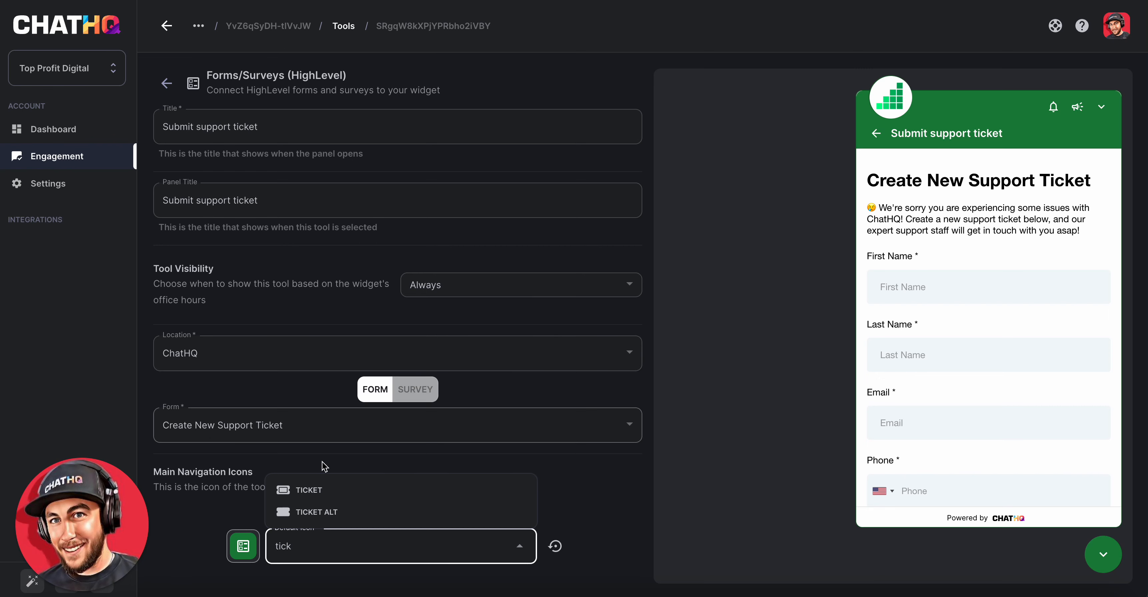
{"action": "left_click", "coordinate": [282, 495]}
{"action": "left_click", "coordinate": [566, 81]}
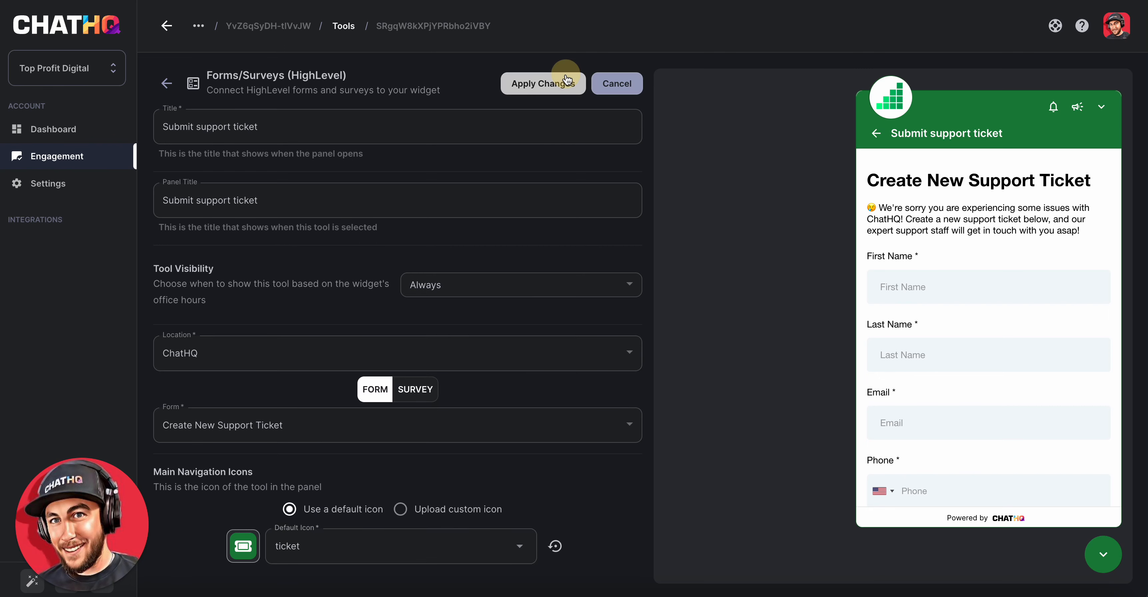
{"action": "left_click", "coordinate": [683, 30]}
{"action": "left_click", "coordinate": [682, 29]}
{"action": "left_click", "coordinate": [175, 89]}
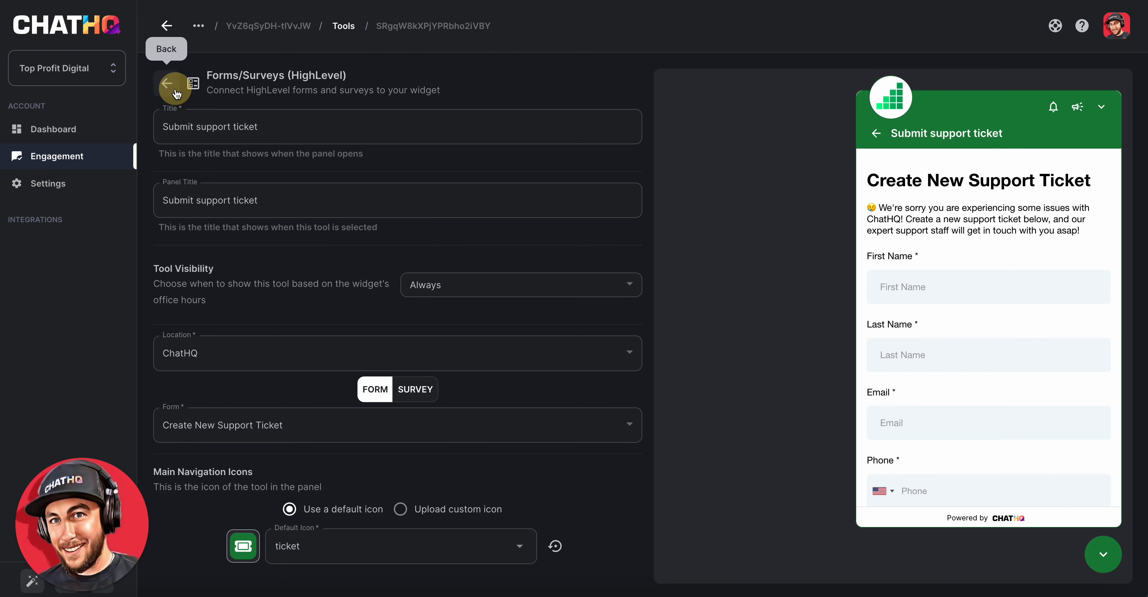